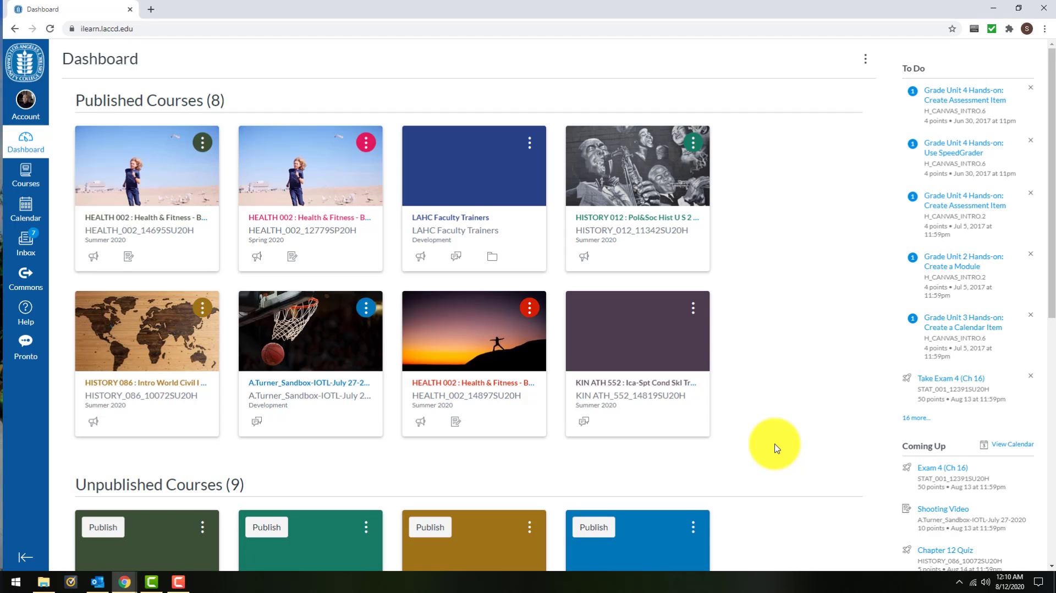
Step: Open the content import page from the settings of the unpublished Fall 2020 course HISTORY_012_16212FA20H
scroll(780, 451, down, 4)
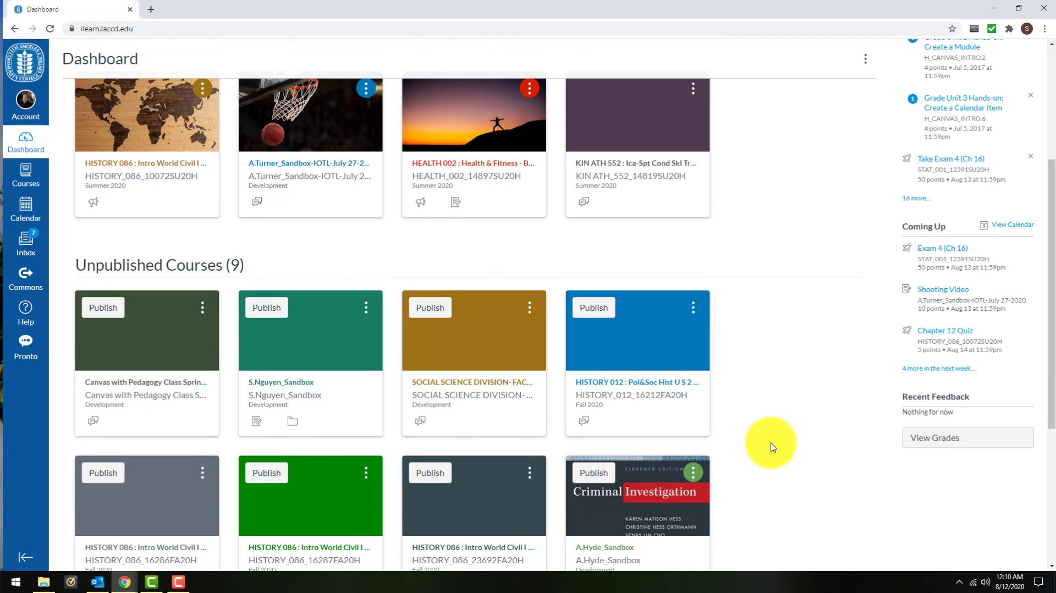
click(666, 401)
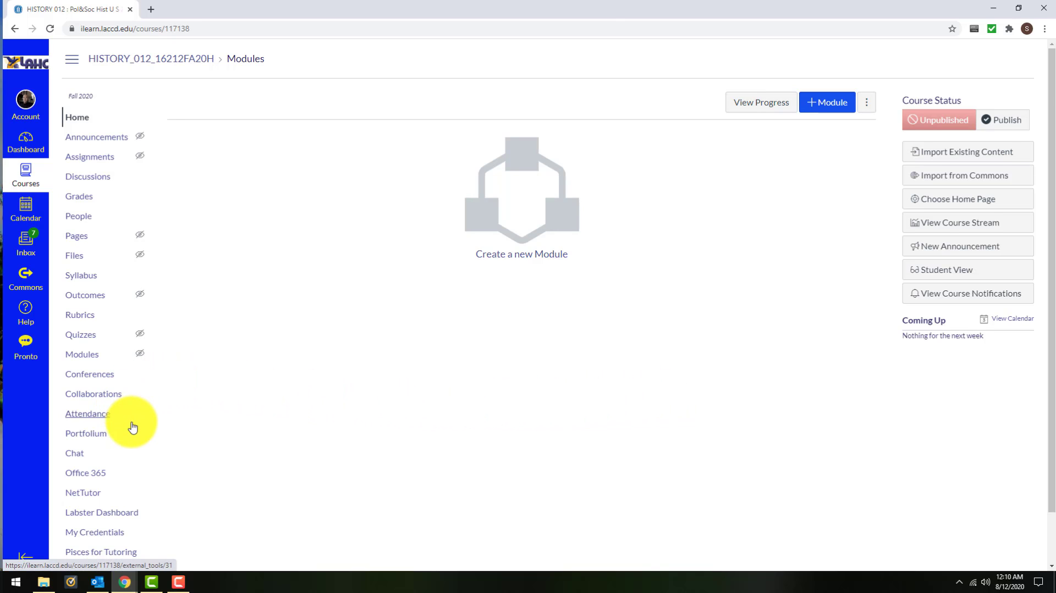
scroll(132, 427, down, 1)
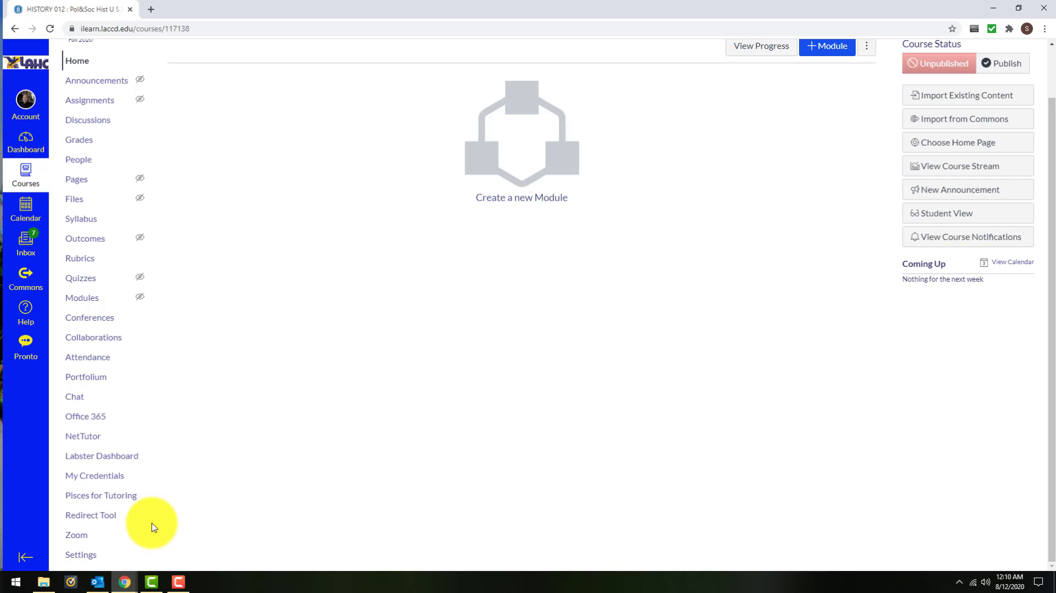
click(93, 561)
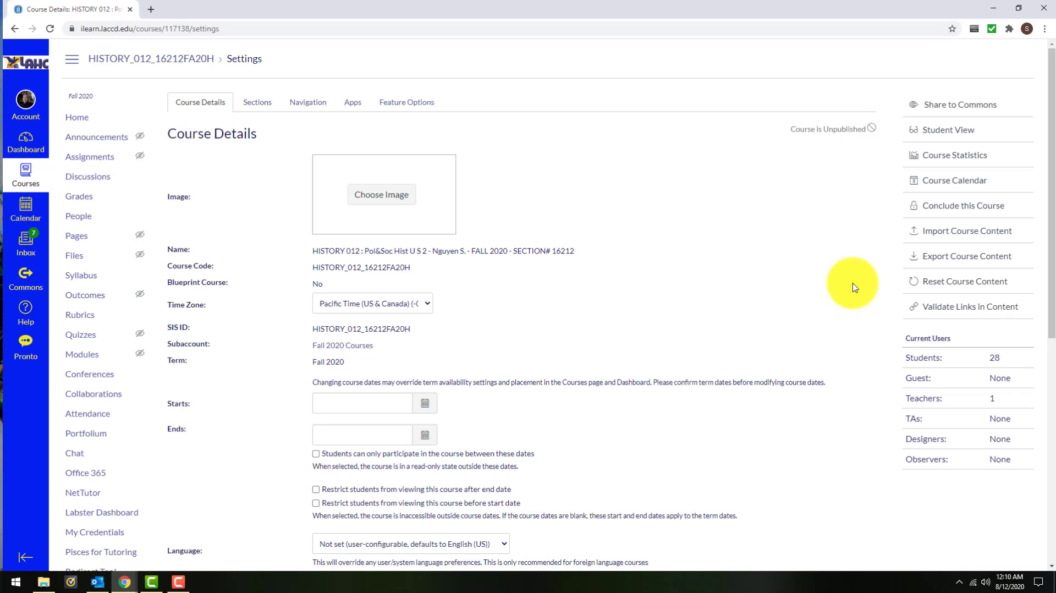
click(967, 231)
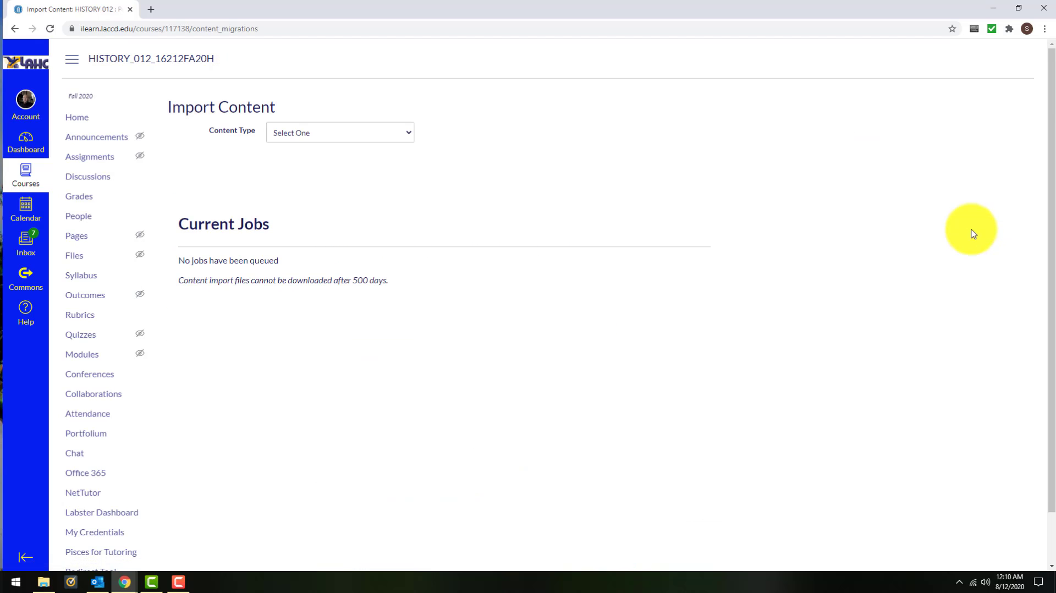
Step: Set the import to copy a Canvas course, using the Spring 2020 HISTORY 012 course, section 17557, as the source
click(368, 136)
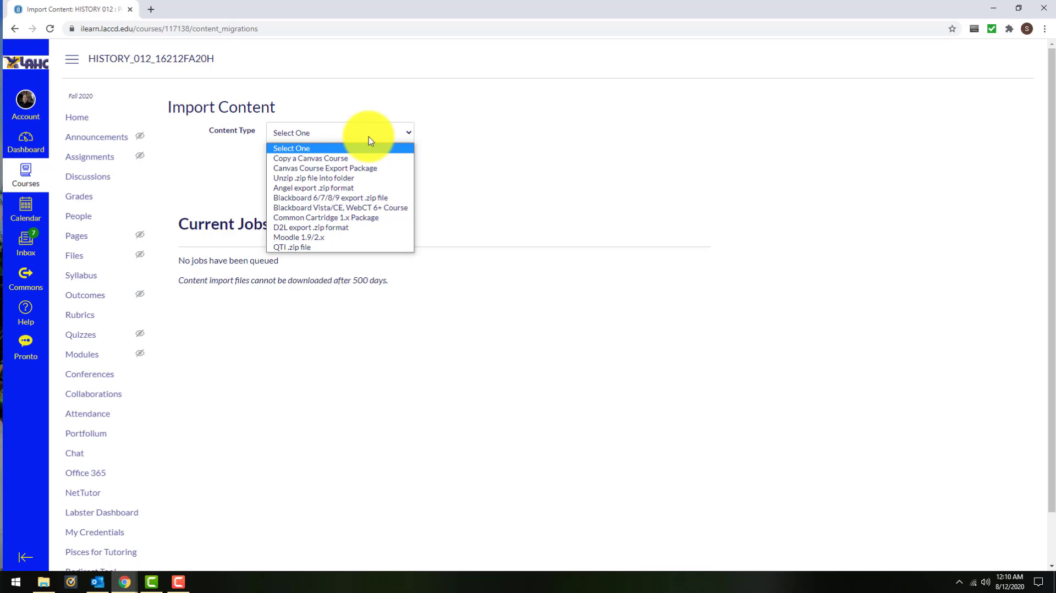
click(398, 160)
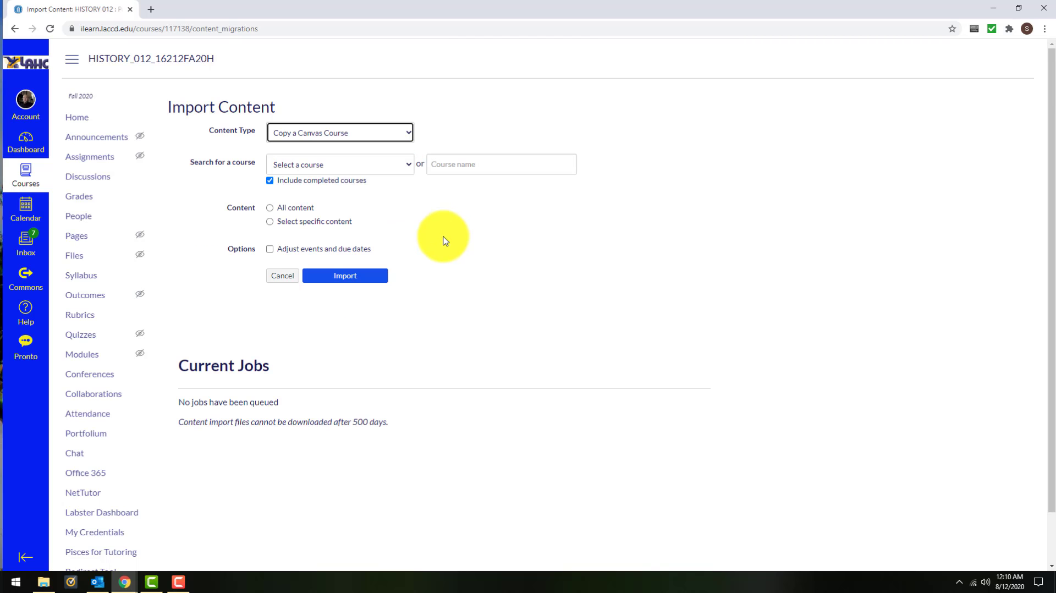
click(410, 169)
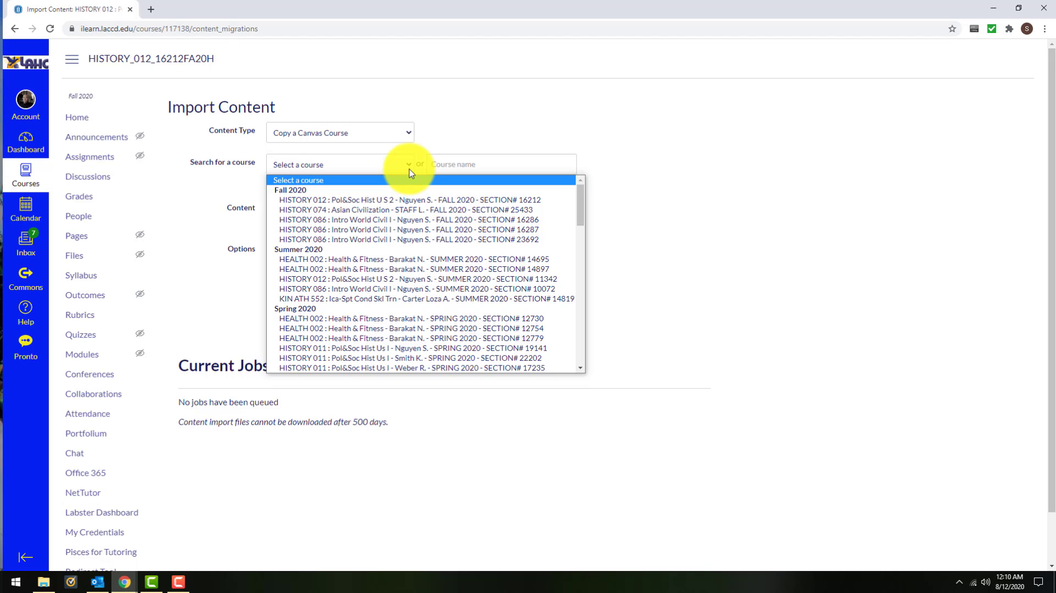
scroll(443, 307, down, 8)
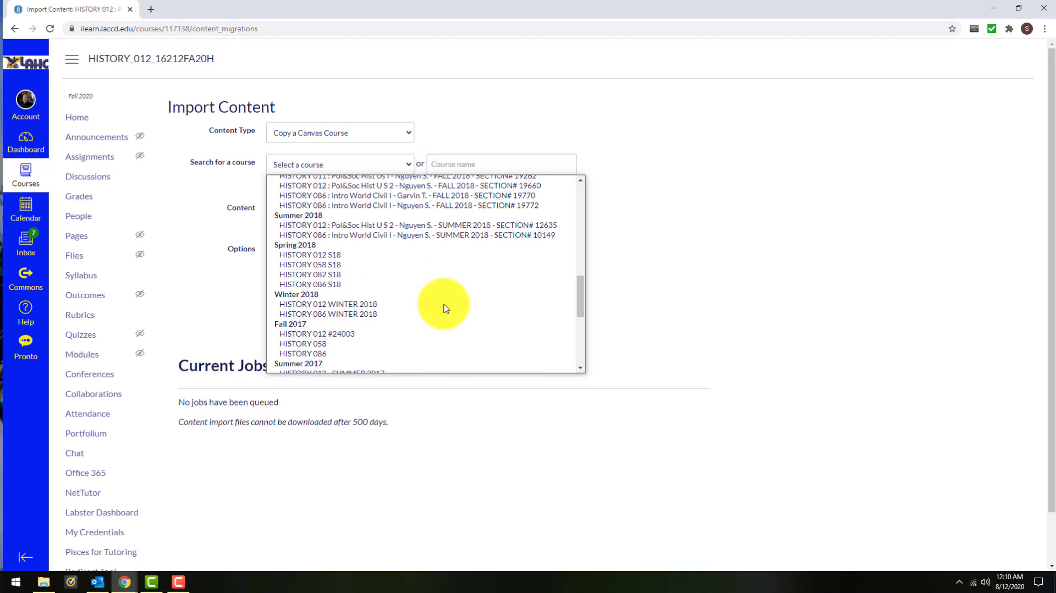
scroll(445, 308, up, 8)
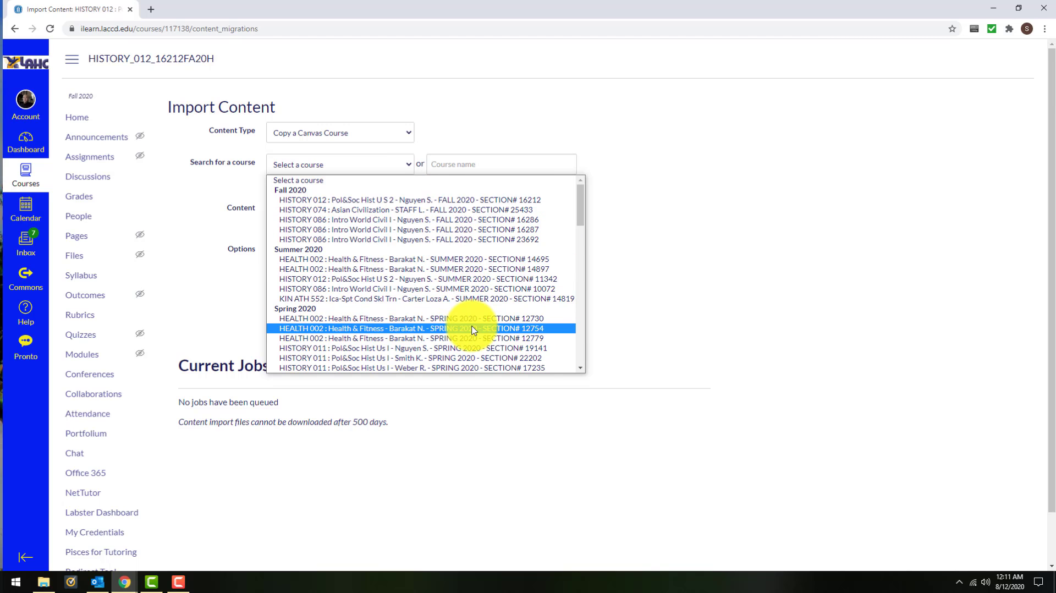
scroll(474, 329, down, 4)
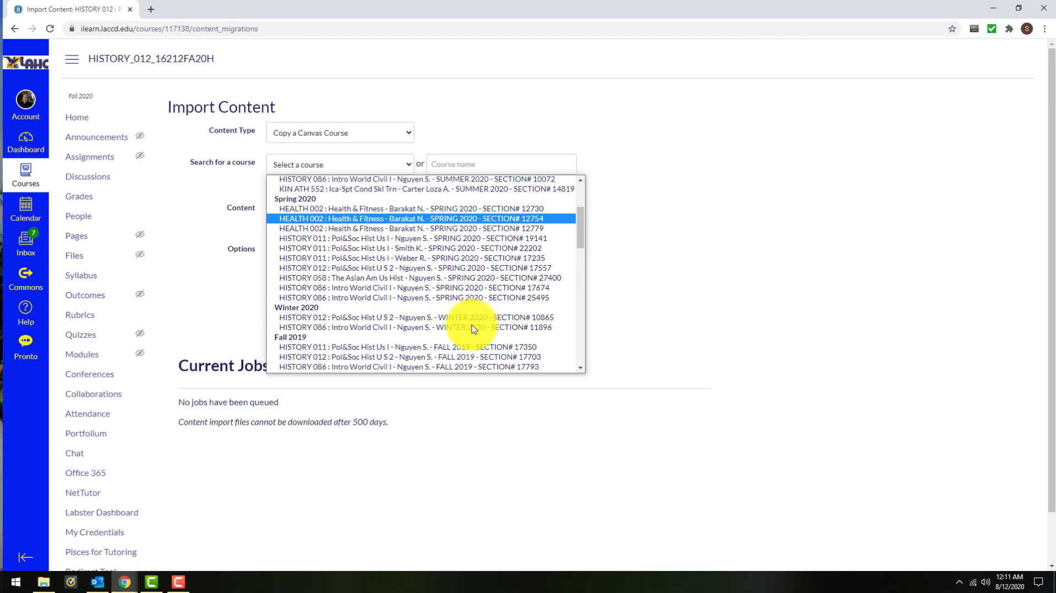
click(455, 269)
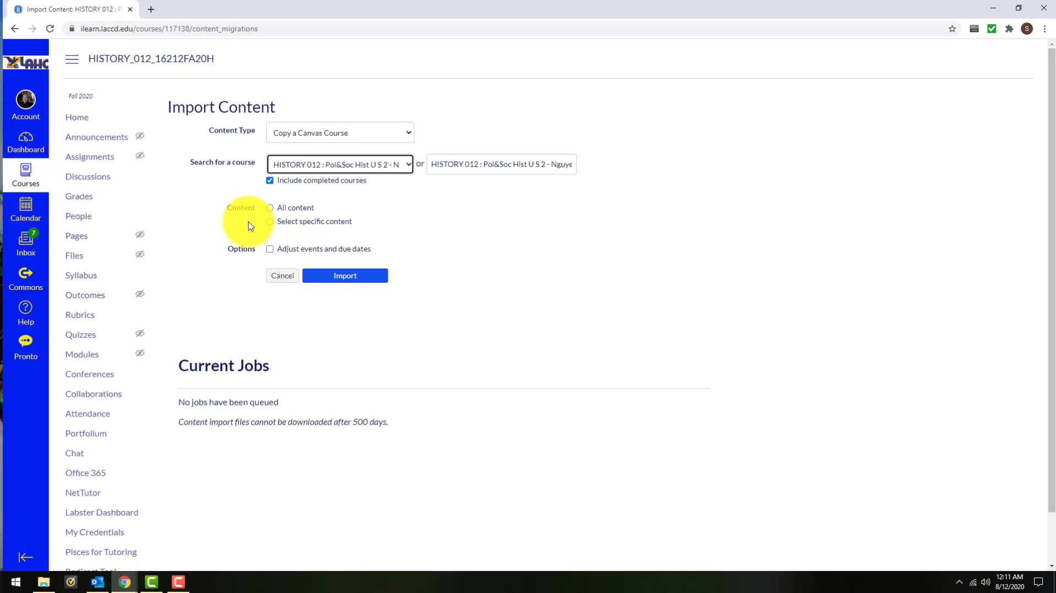
Step: Start the import with specific content to be selected and without adjusting events and due dates
click(270, 209)
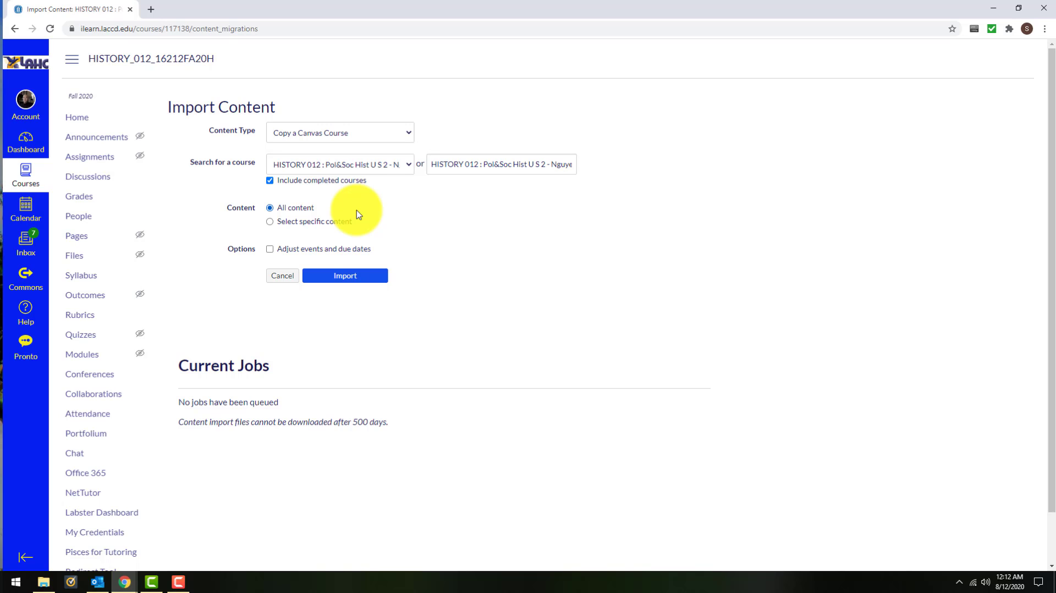
click(271, 223)
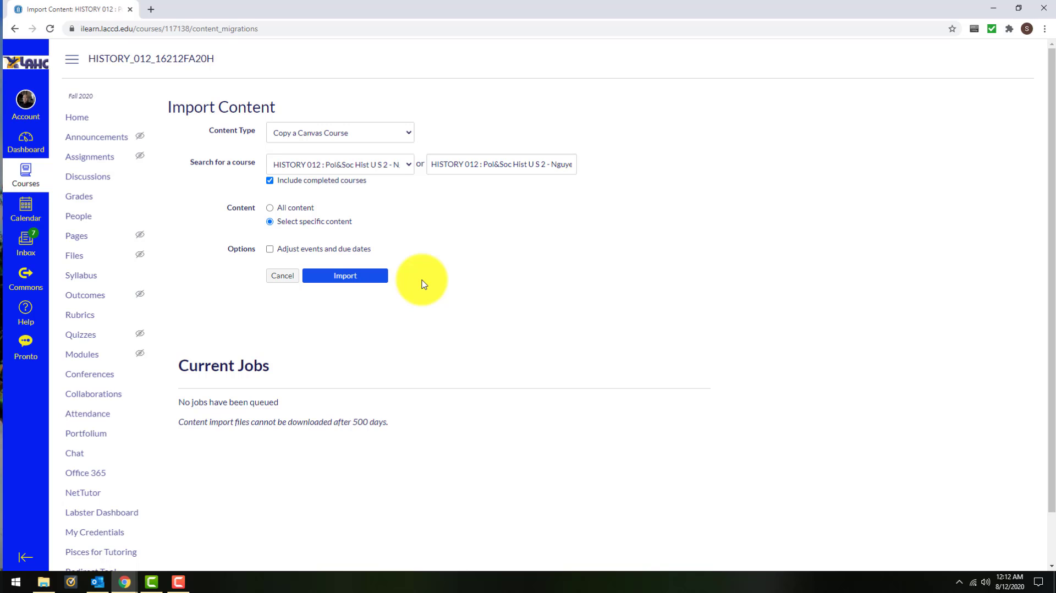
click(270, 251)
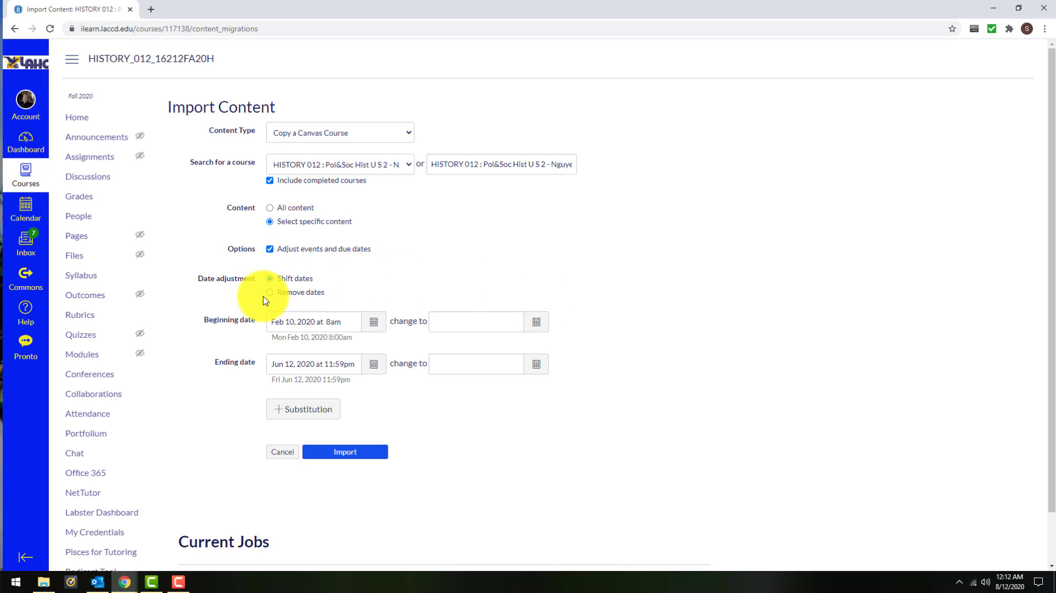
click(270, 249)
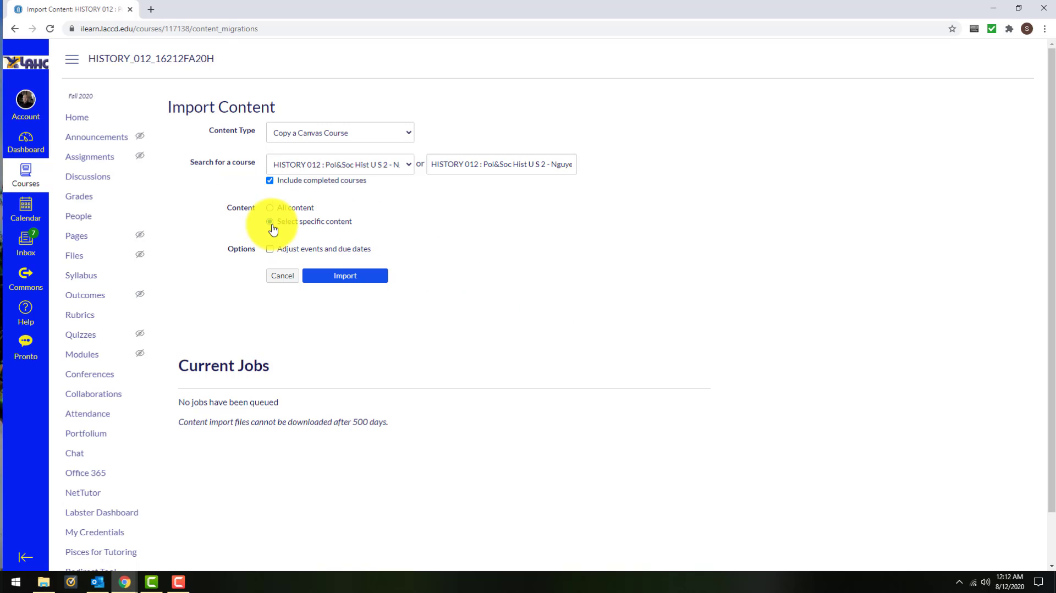
click(347, 278)
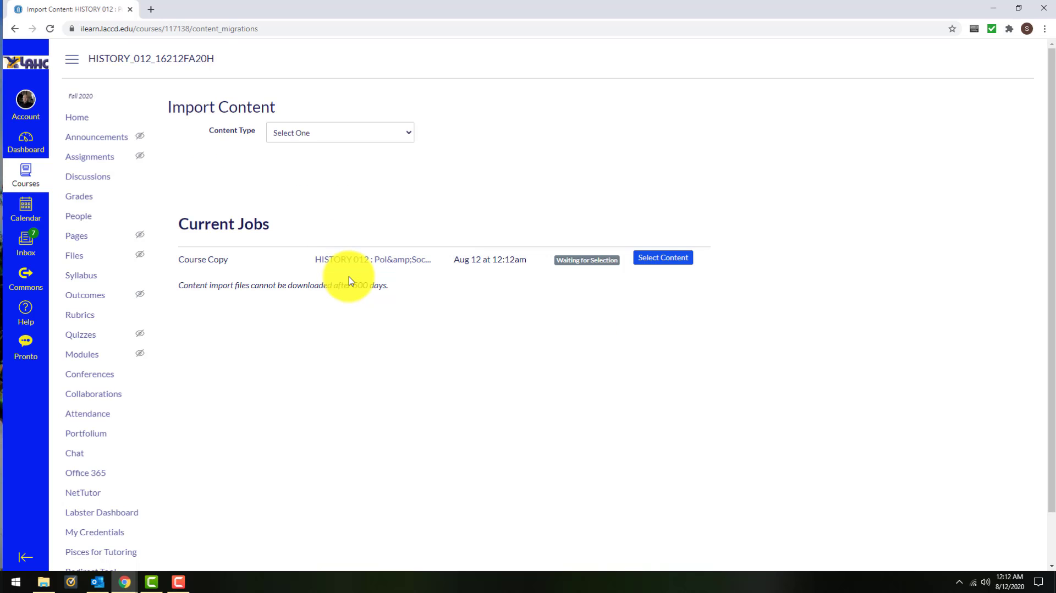
Step: Mark all content categories except pages and announcements for the queued course copy, and cancel the selection
click(672, 266)
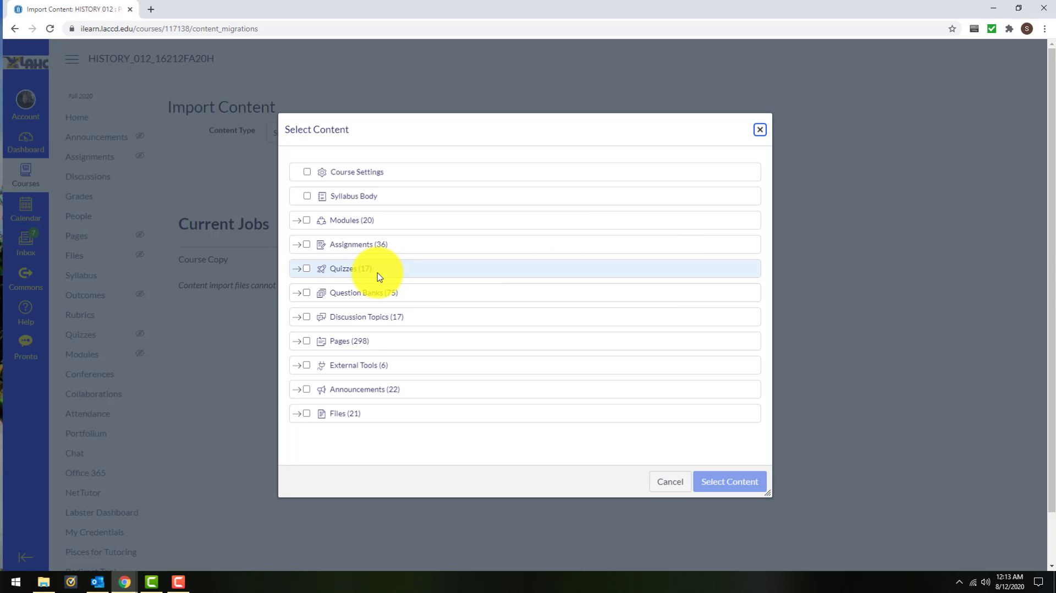
click(307, 222)
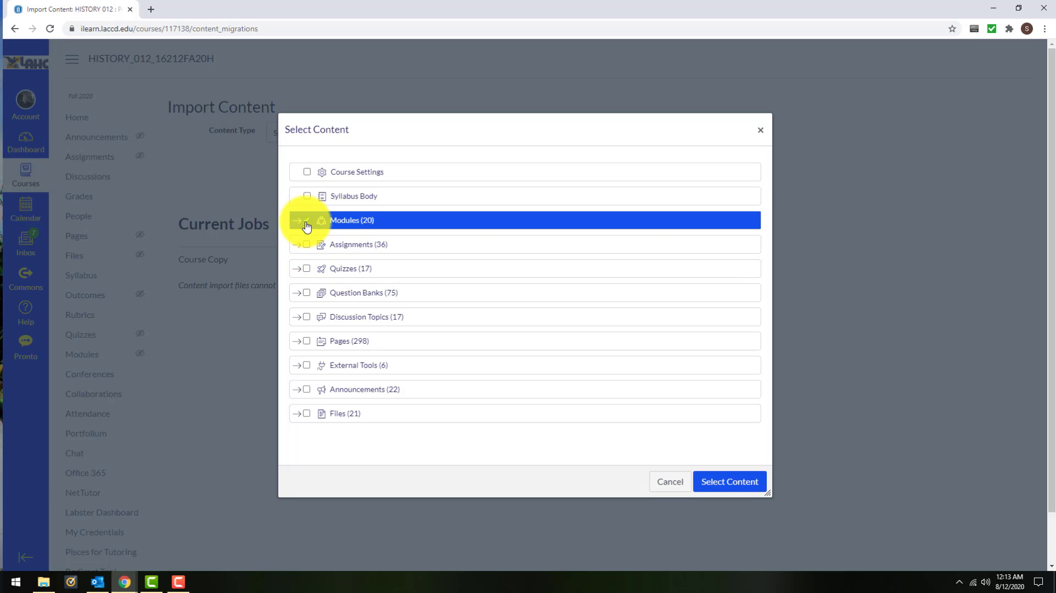
click(306, 244)
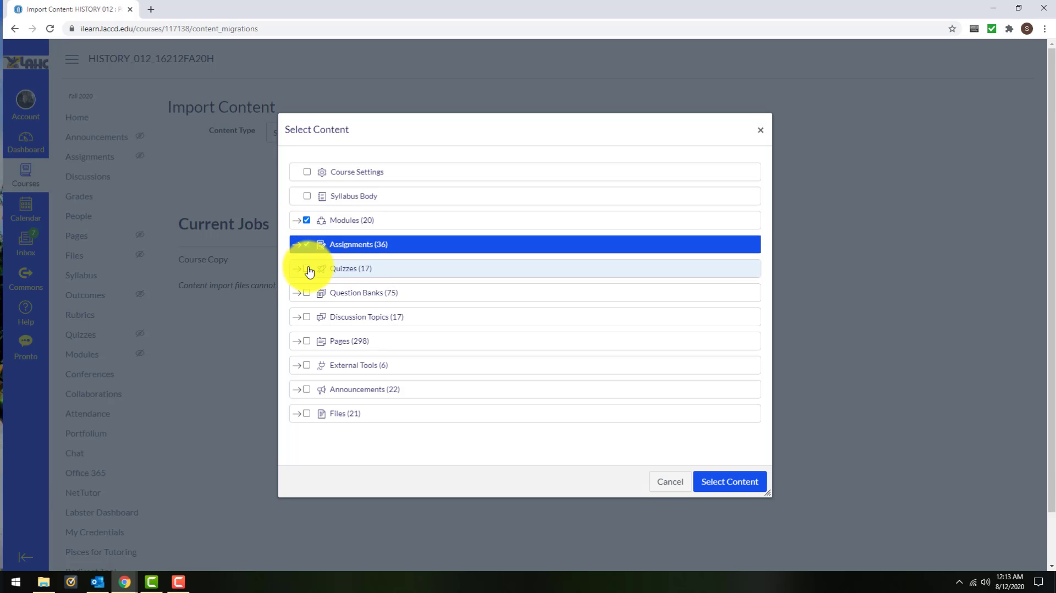
click(307, 269)
click(307, 296)
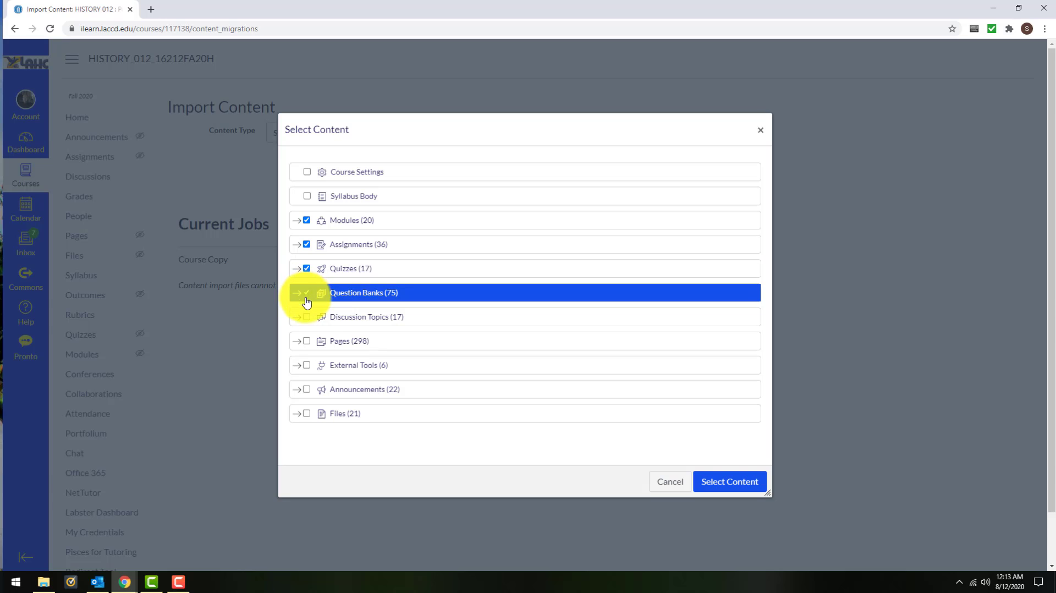
click(306, 414)
click(306, 365)
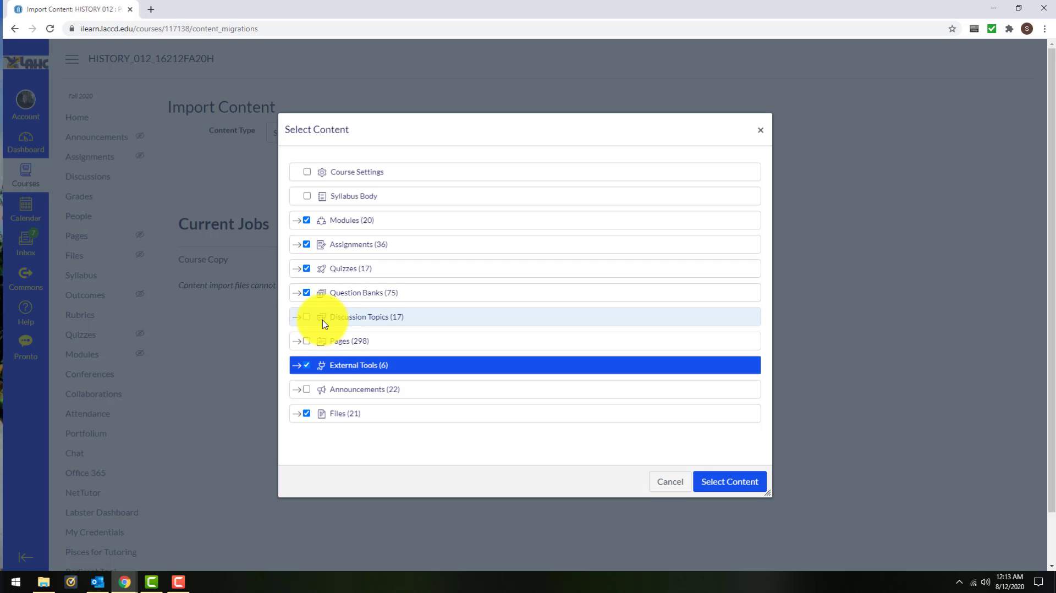
click(305, 320)
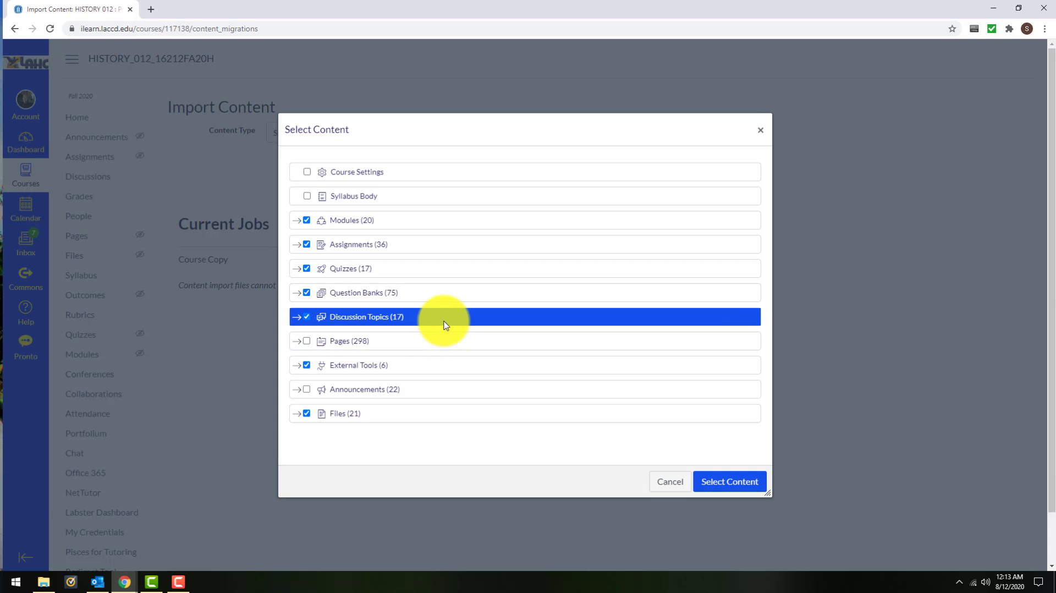
click(308, 172)
click(307, 196)
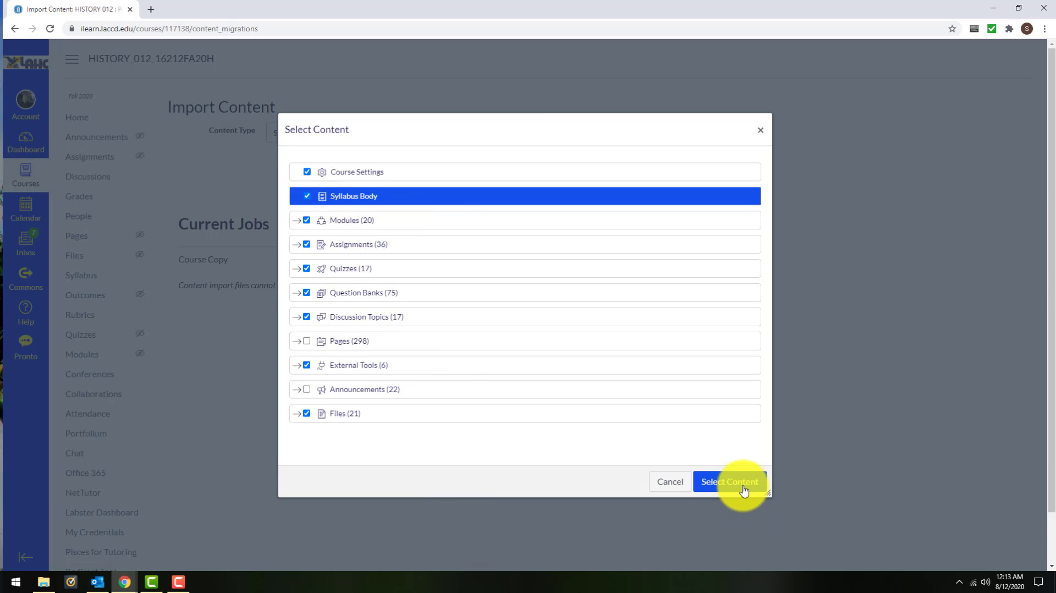
click(662, 486)
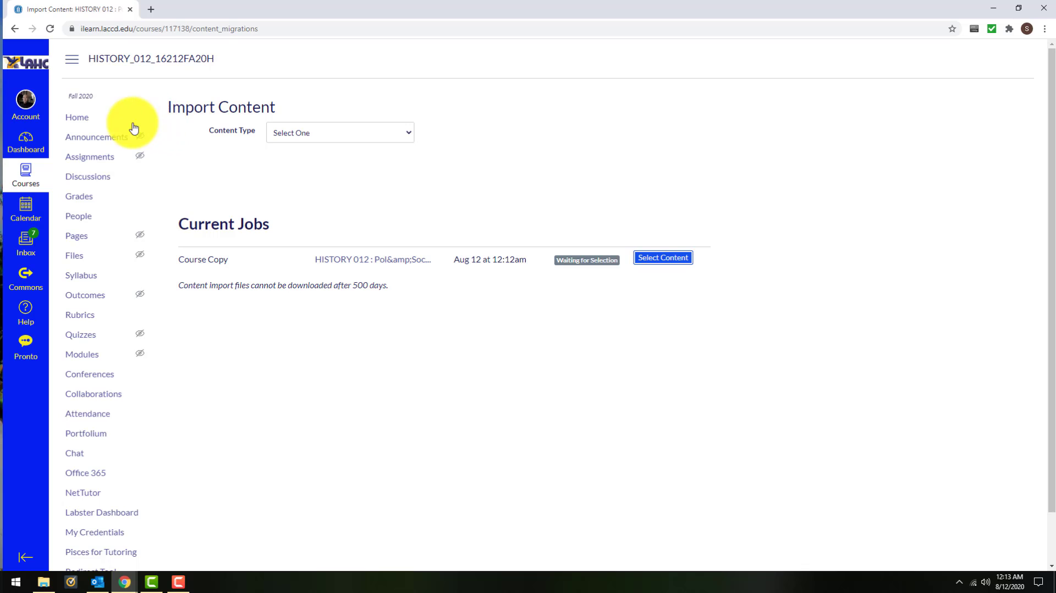
Step: Open the assignments list of the published Summer 2020 course HISTORY_012_11342SU20H
click(77, 118)
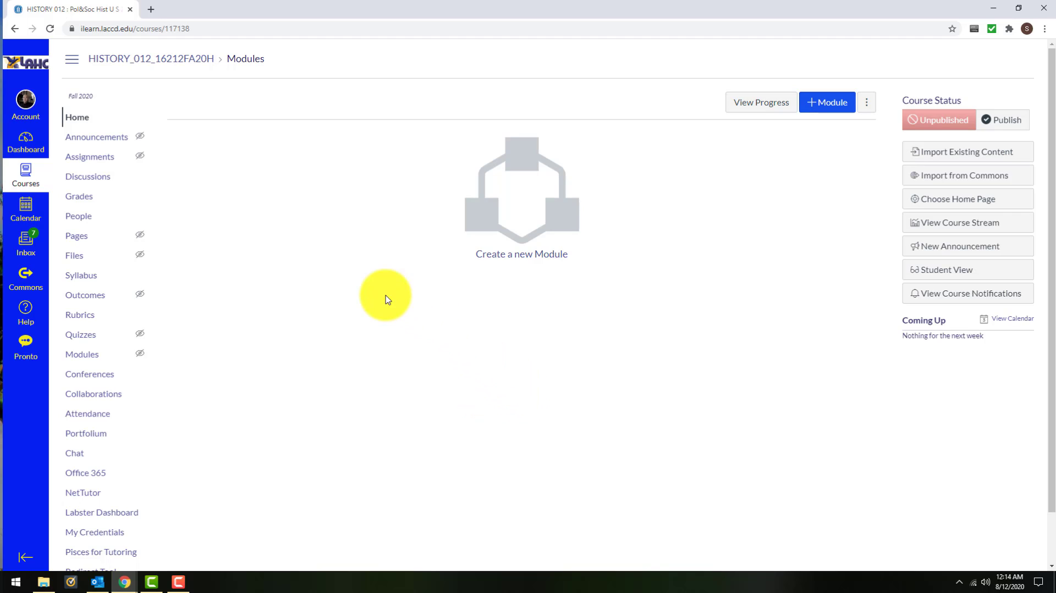
click(30, 146)
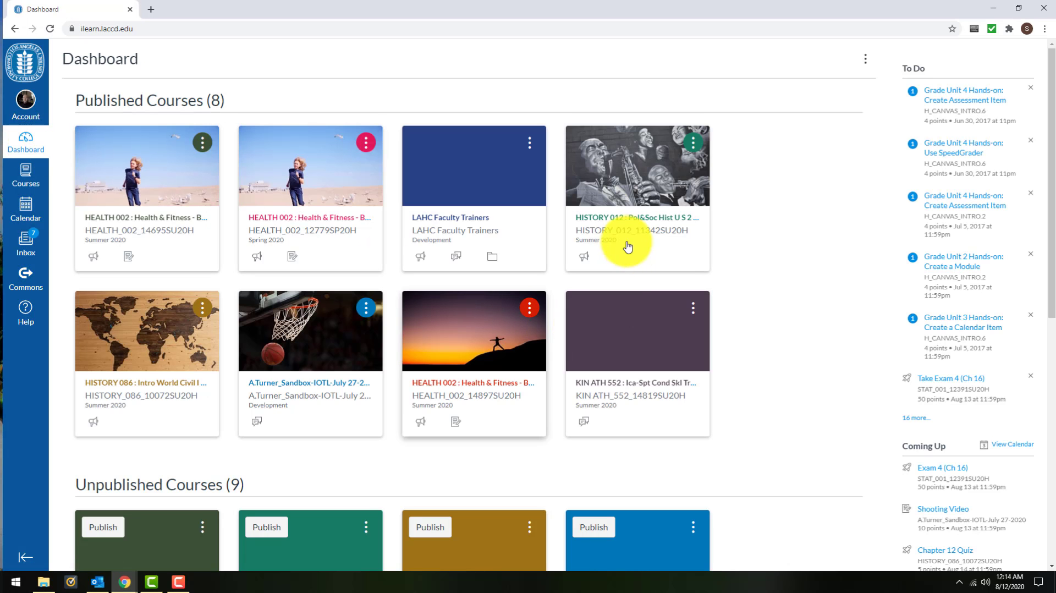
click(627, 242)
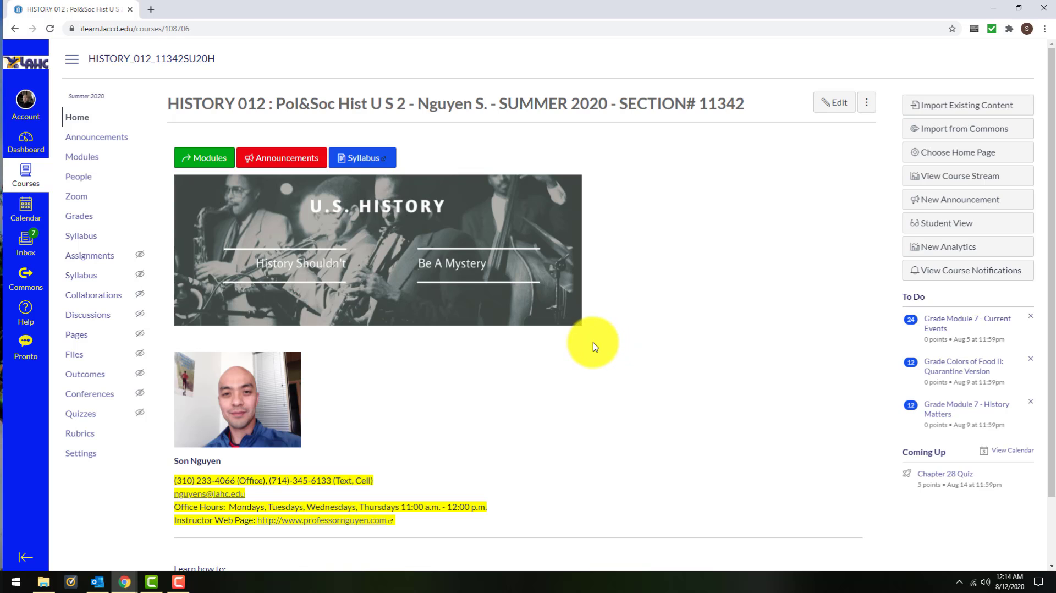
click(104, 261)
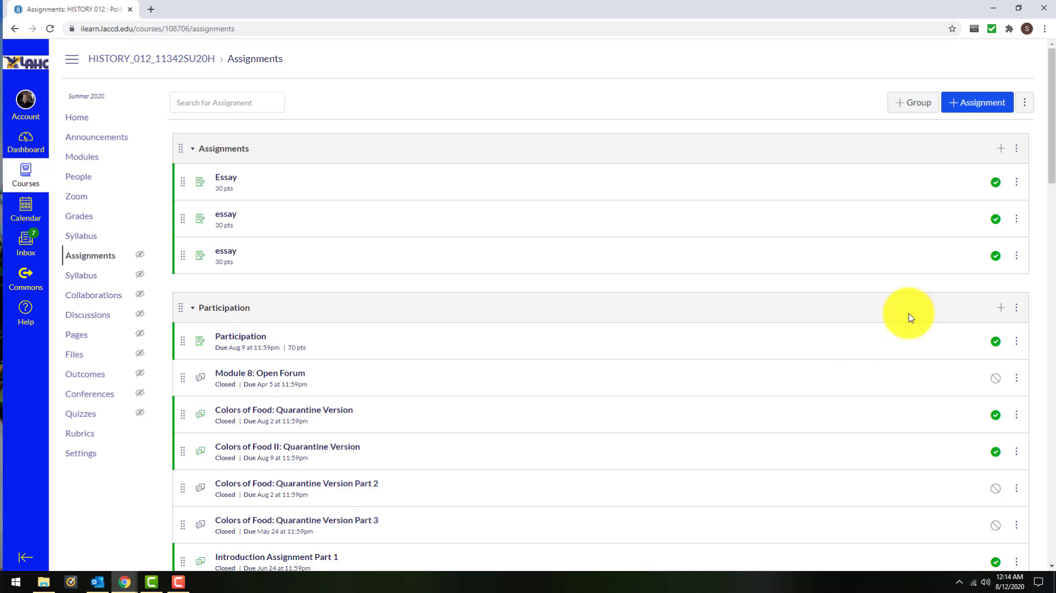
Step: Copy the last essay in the Assignments group to the Fall 2020 course HISTORY 074: Asian Civilization, section 25433, without choosing a module
click(1016, 258)
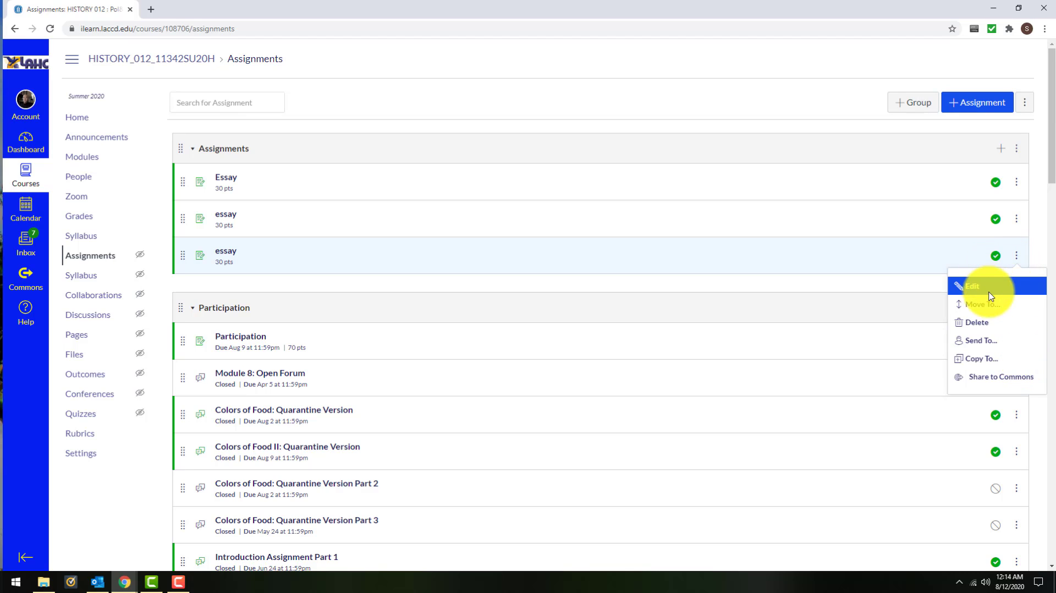
click(1007, 366)
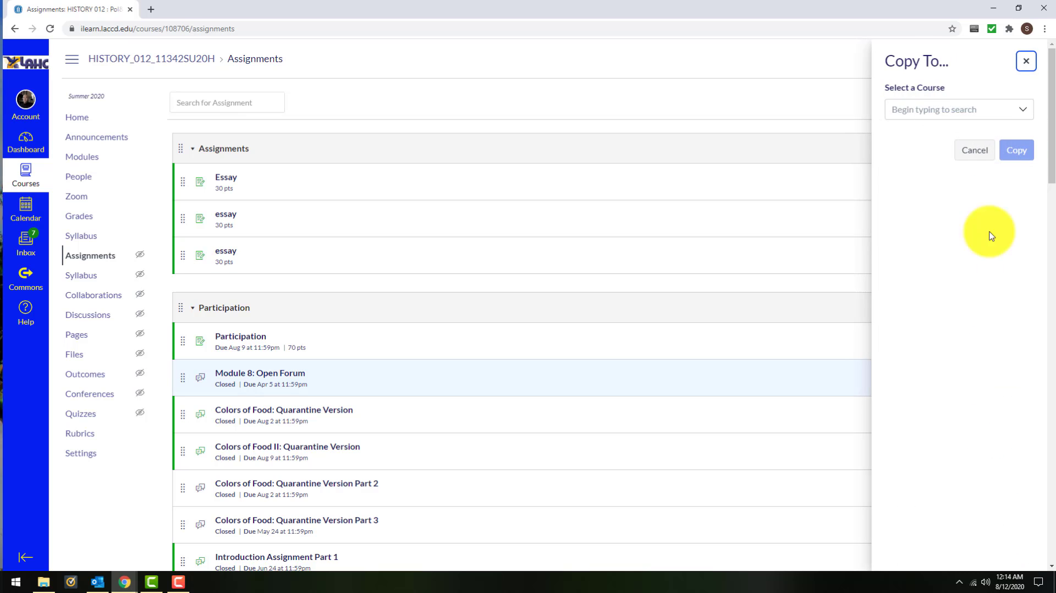
click(1020, 117)
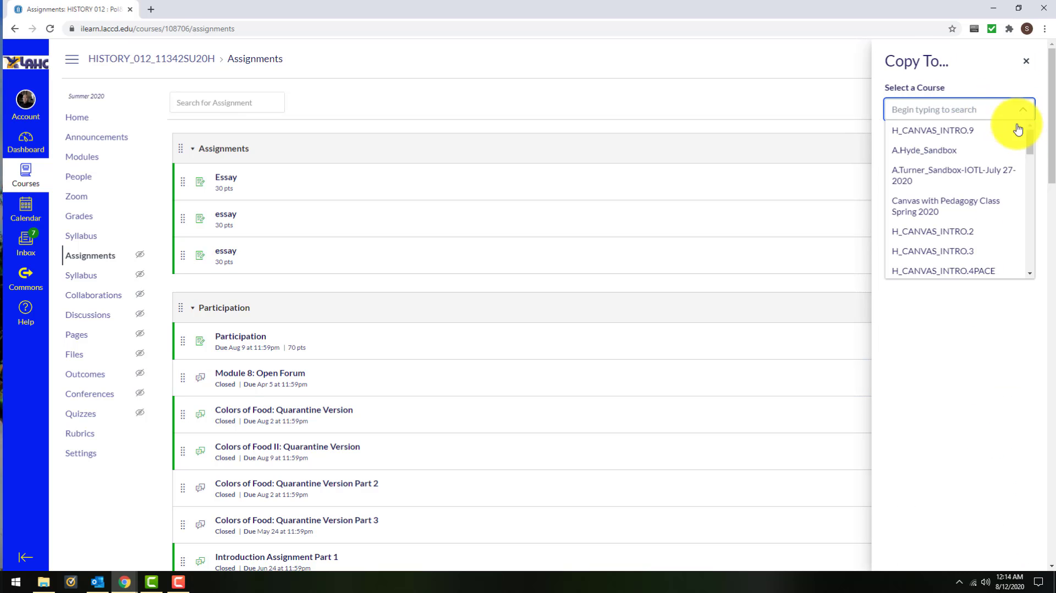
scroll(979, 208, down, 5)
scroll(982, 210, down, 3)
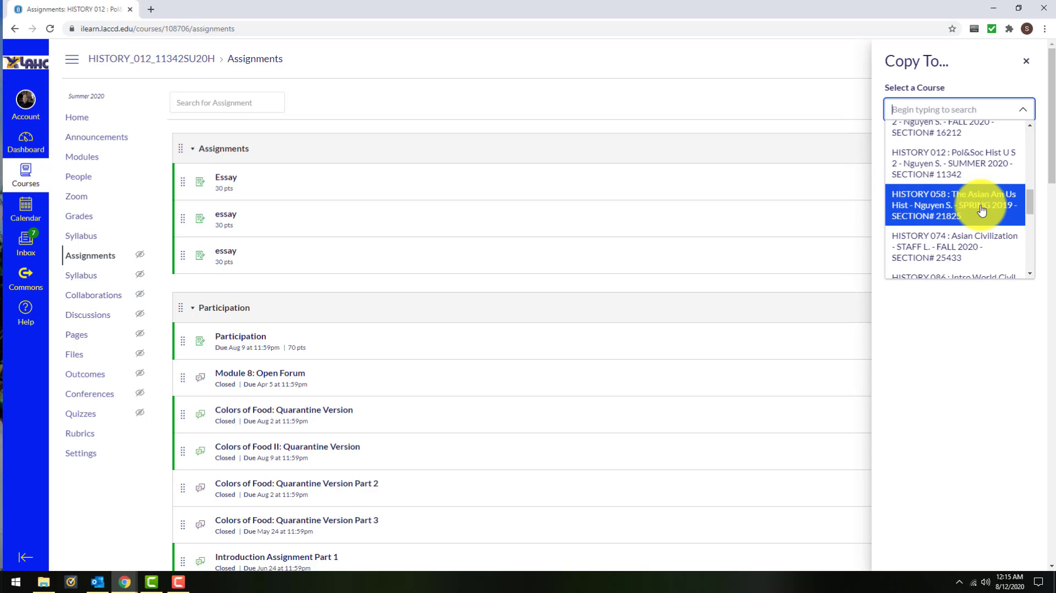
click(990, 260)
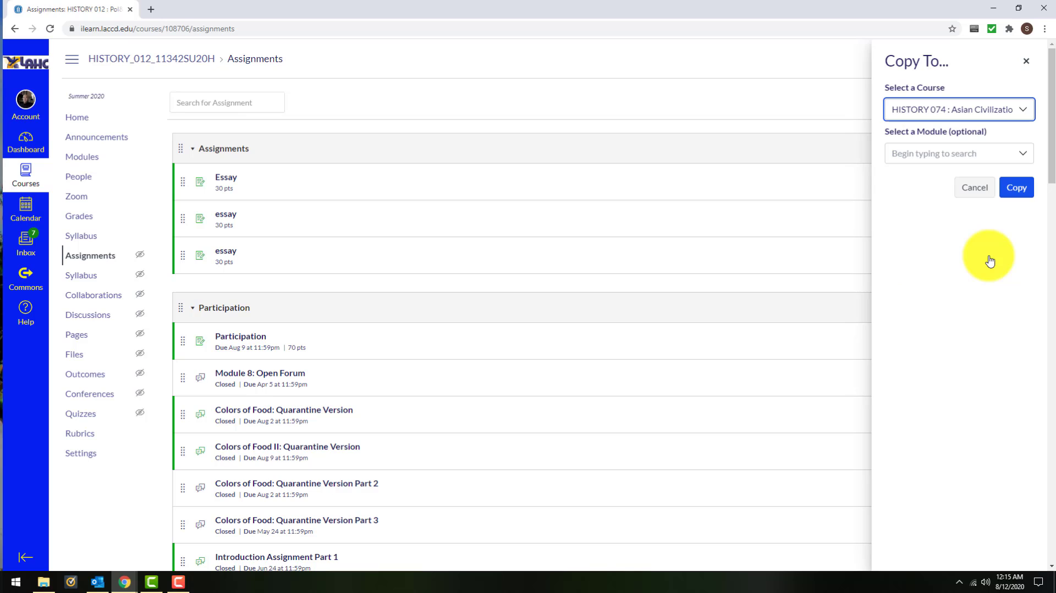
click(1024, 155)
click(1026, 157)
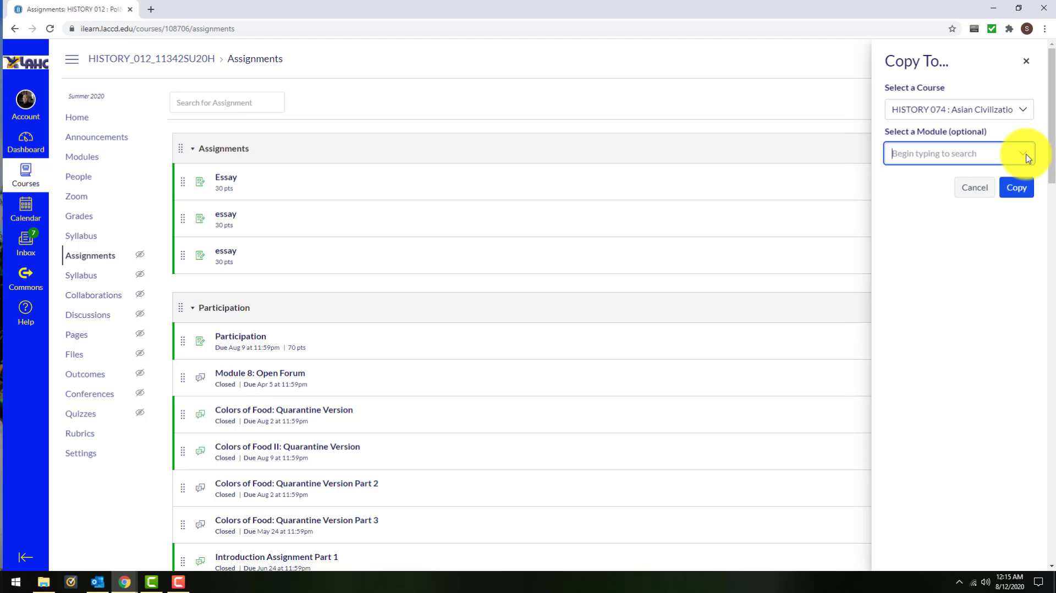
click(1015, 193)
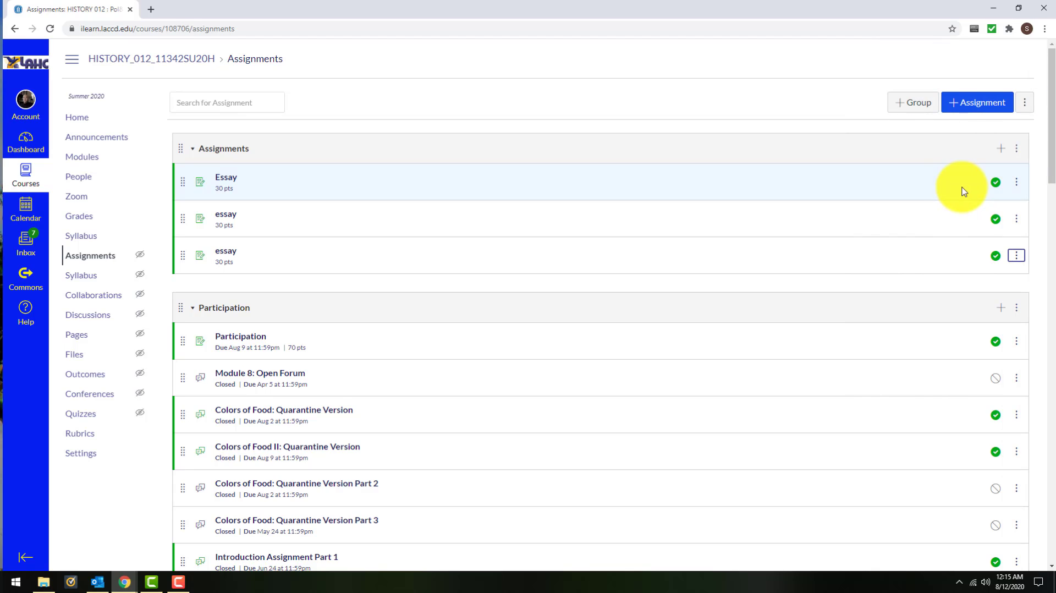